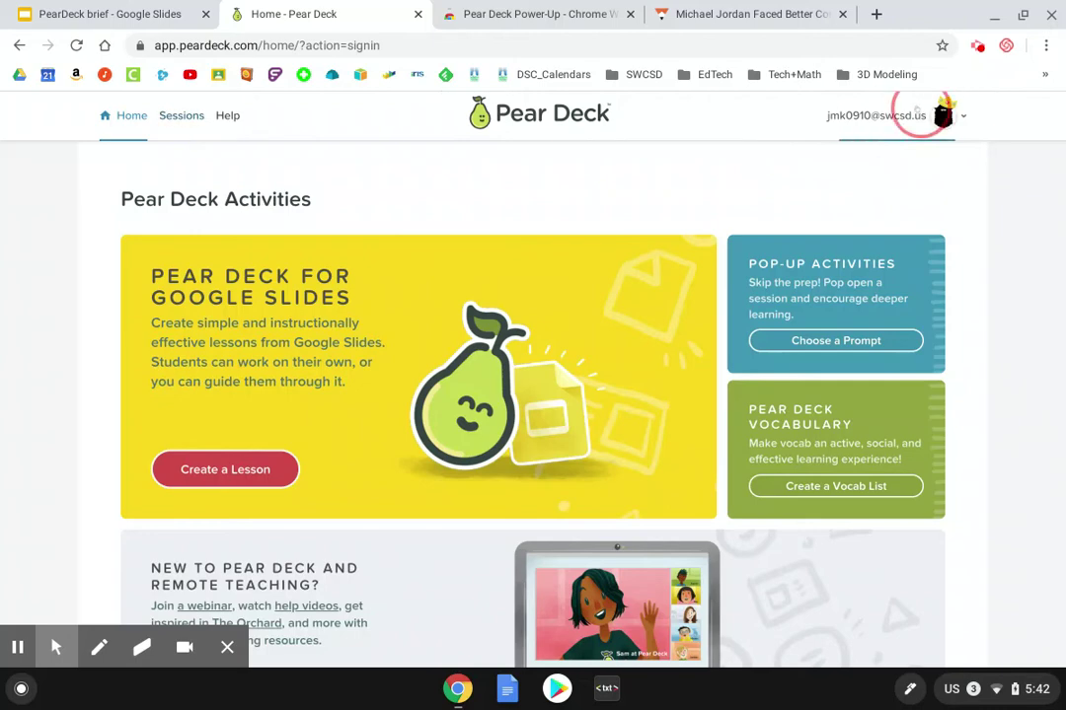
Open the settings of the Pear Deck account and look over the Classroom Climate, Immersive Reader and Google Classroom options.
{"action": "left_click", "coordinate": [828, 239]}
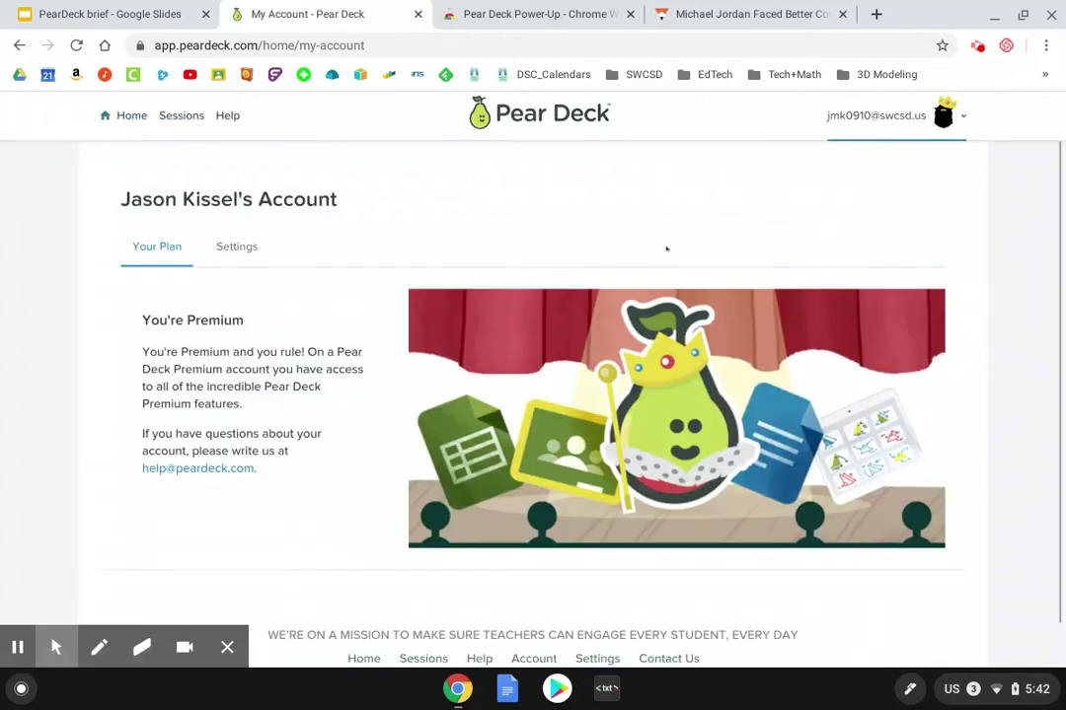
{"action": "left_click", "coordinate": [237, 249]}
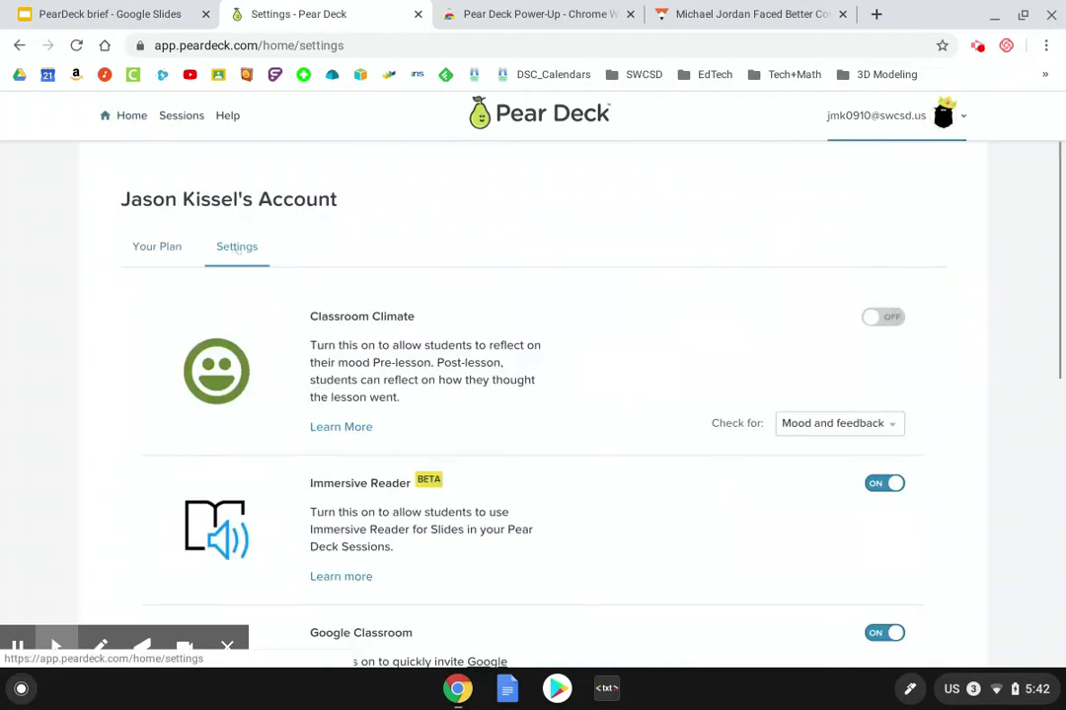
{"action": "scroll", "coordinate": [552, 186], "scroll_direction": "down", "scroll_amount": 2}
{"action": "scroll", "coordinate": [517, 219], "scroll_direction": "up", "scroll_amount": 1}
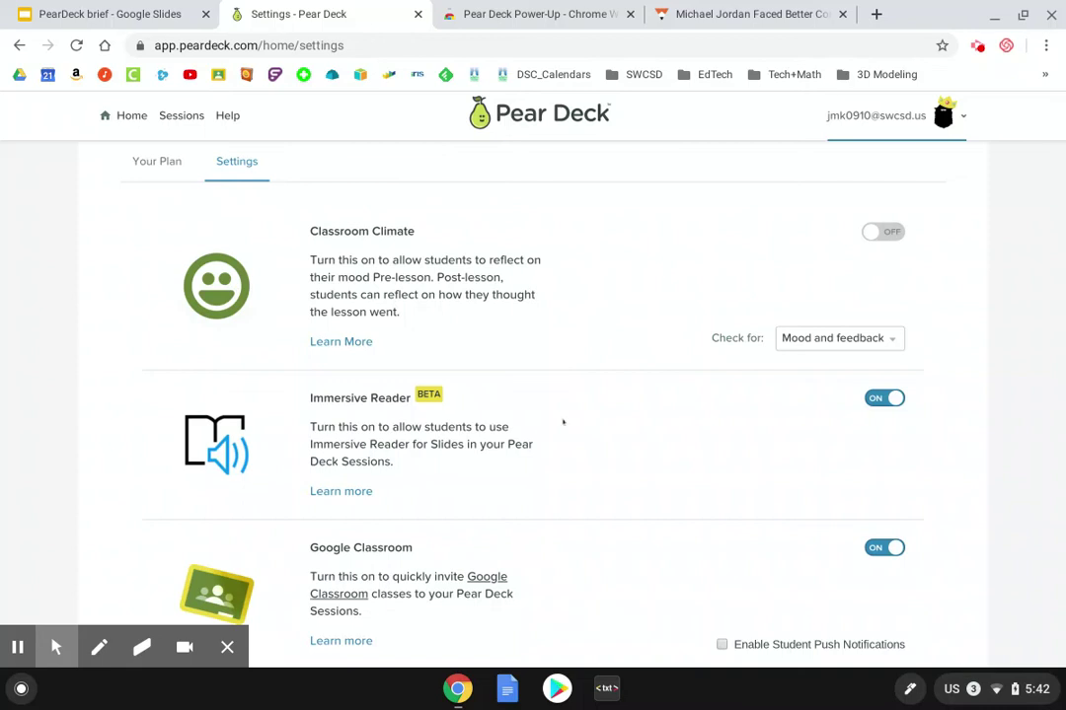
Turn Classroom Climate on, view the choices for what it checks, and turn it back off.
{"action": "left_click", "coordinate": [813, 336]}
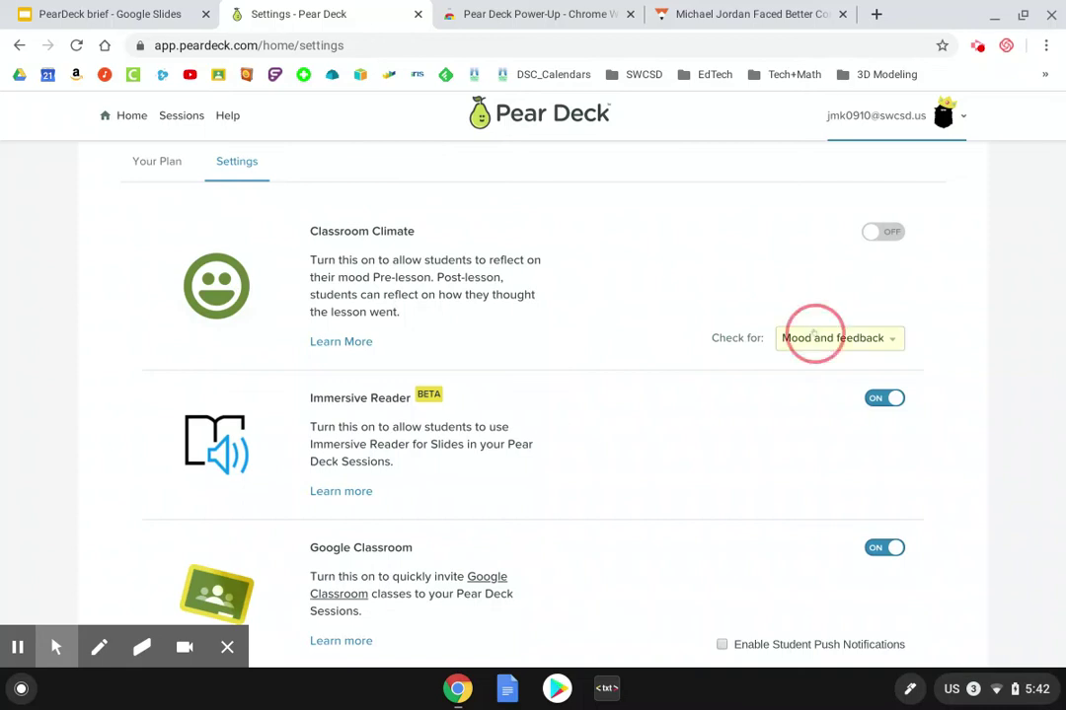
{"action": "left_click", "coordinate": [877, 232]}
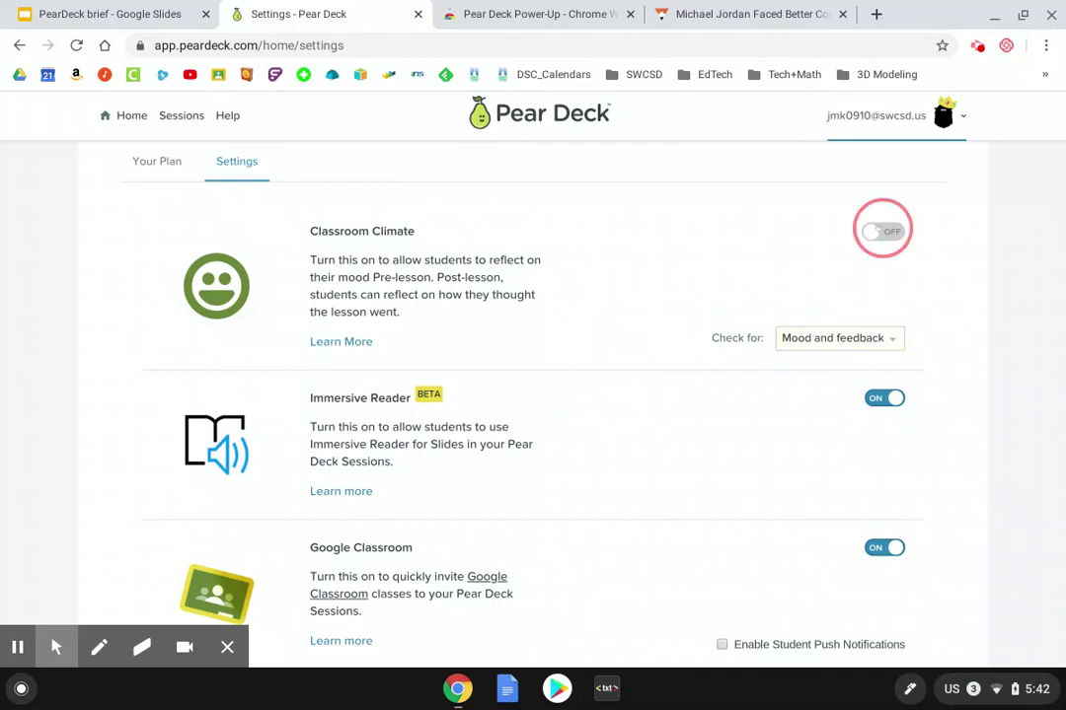
{"action": "left_click", "coordinate": [883, 342]}
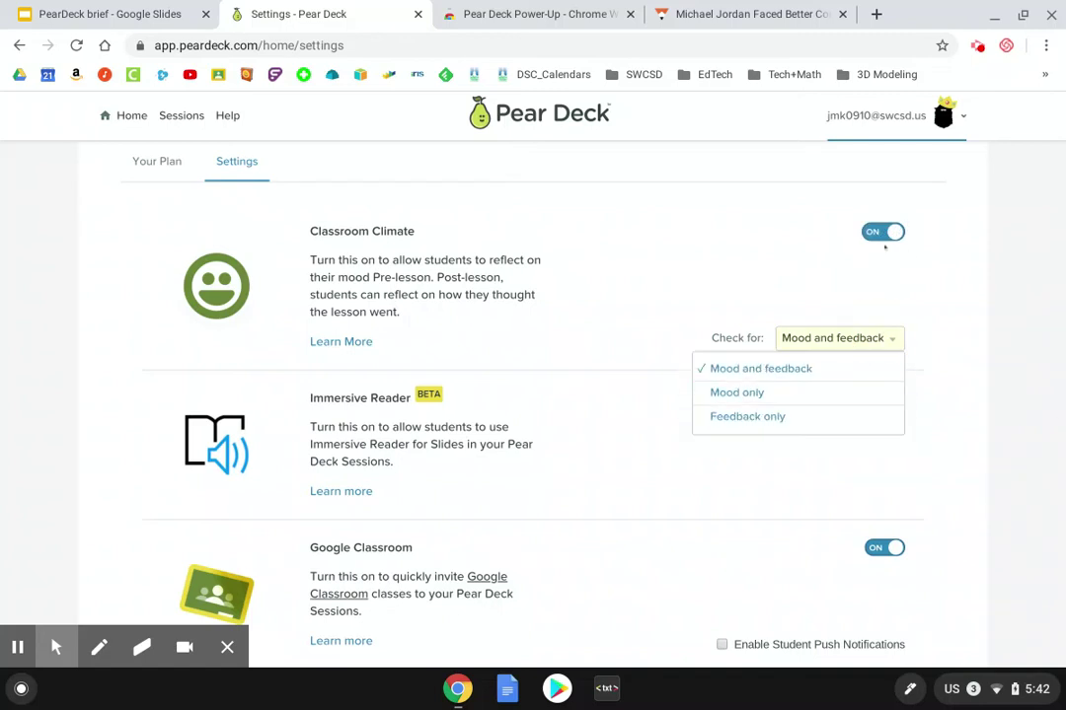
{"action": "left_click", "coordinate": [891, 229]}
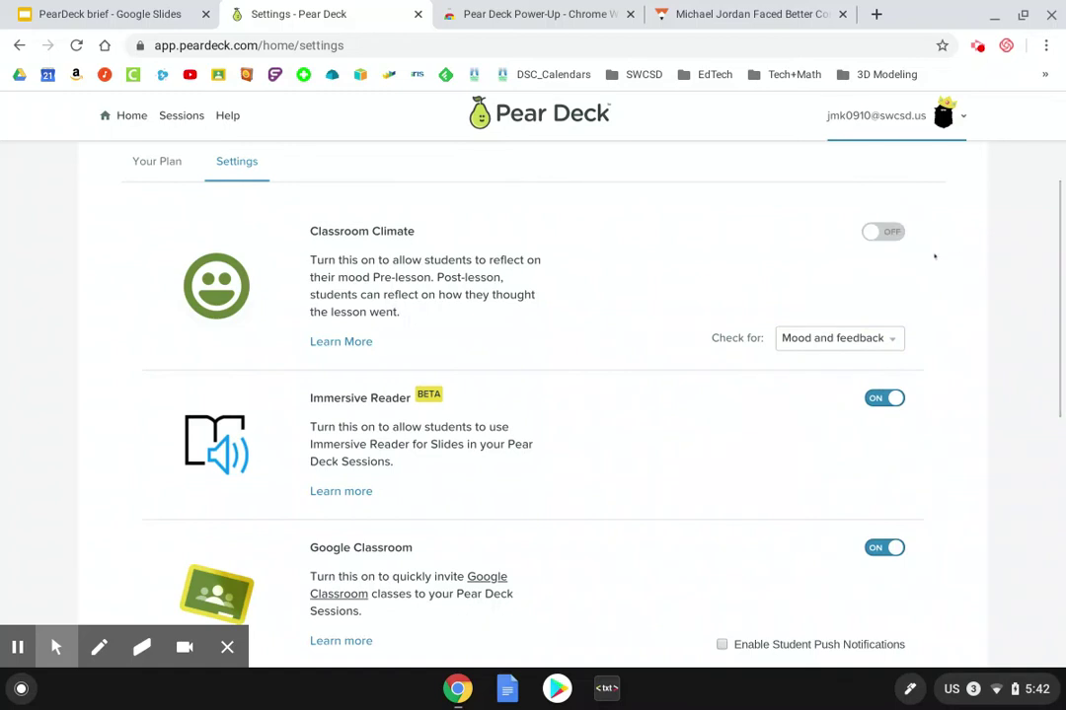
Review the remaining account settings, from Immersive Reader and Google Classroom to Takeaways and Require Student Logins.
{"action": "scroll", "coordinate": [379, 314], "scroll_direction": "down", "scroll_amount": 1}
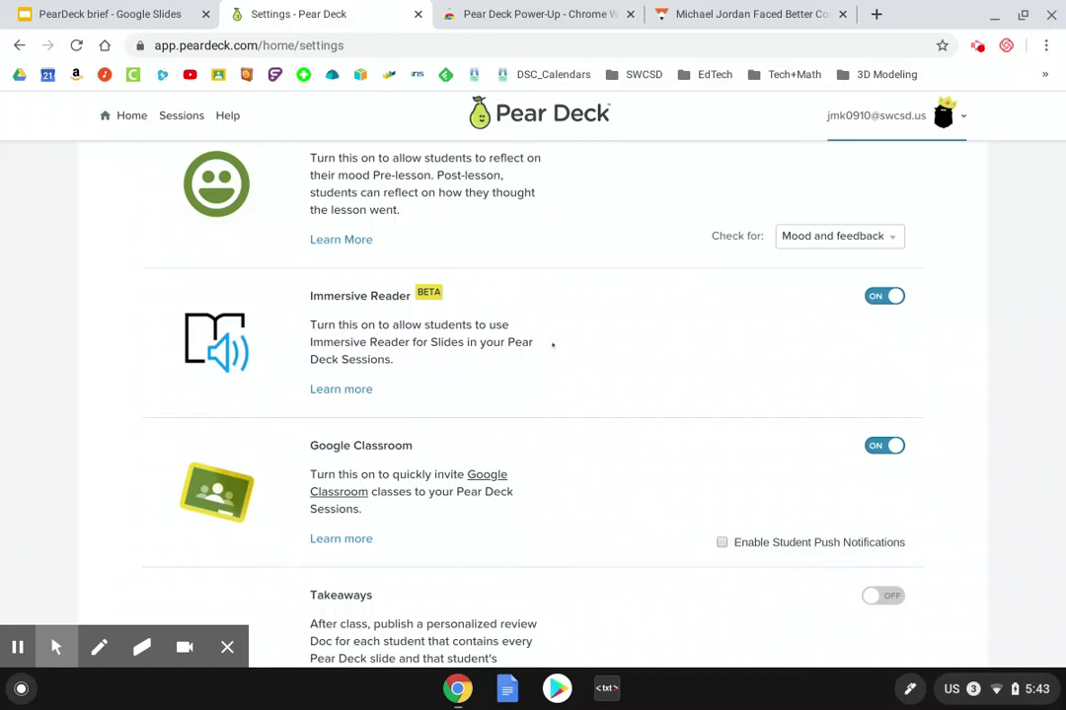
{"action": "scroll", "coordinate": [542, 394], "scroll_direction": "down", "scroll_amount": 1}
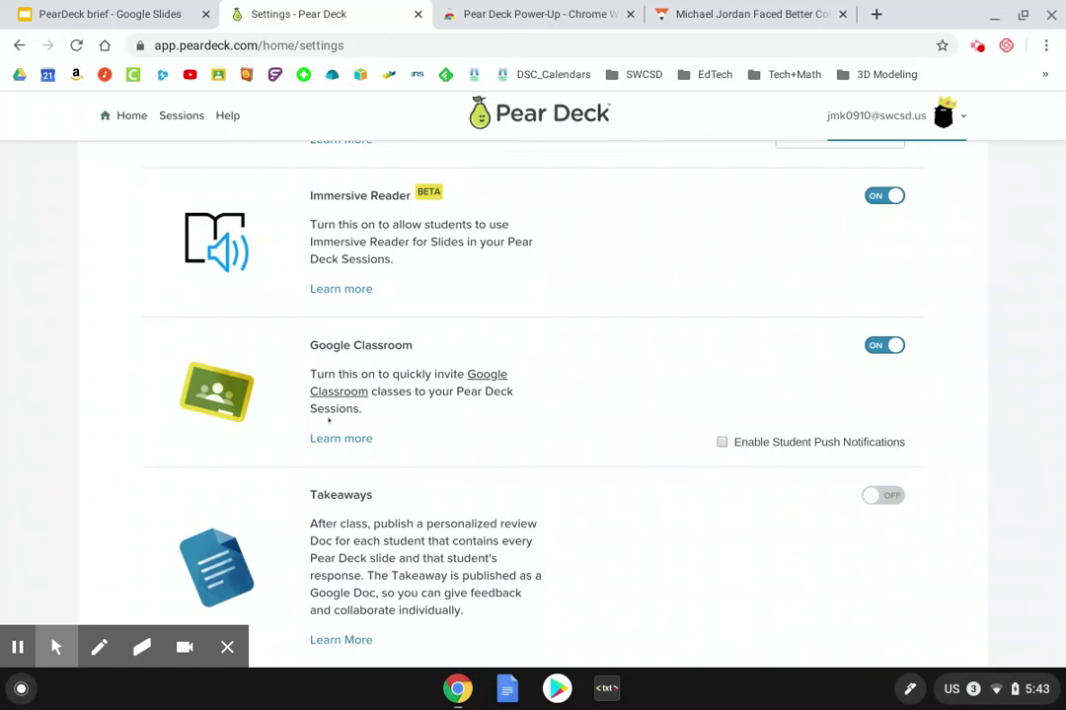
{"action": "scroll", "coordinate": [592, 432], "scroll_direction": "down", "scroll_amount": 1}
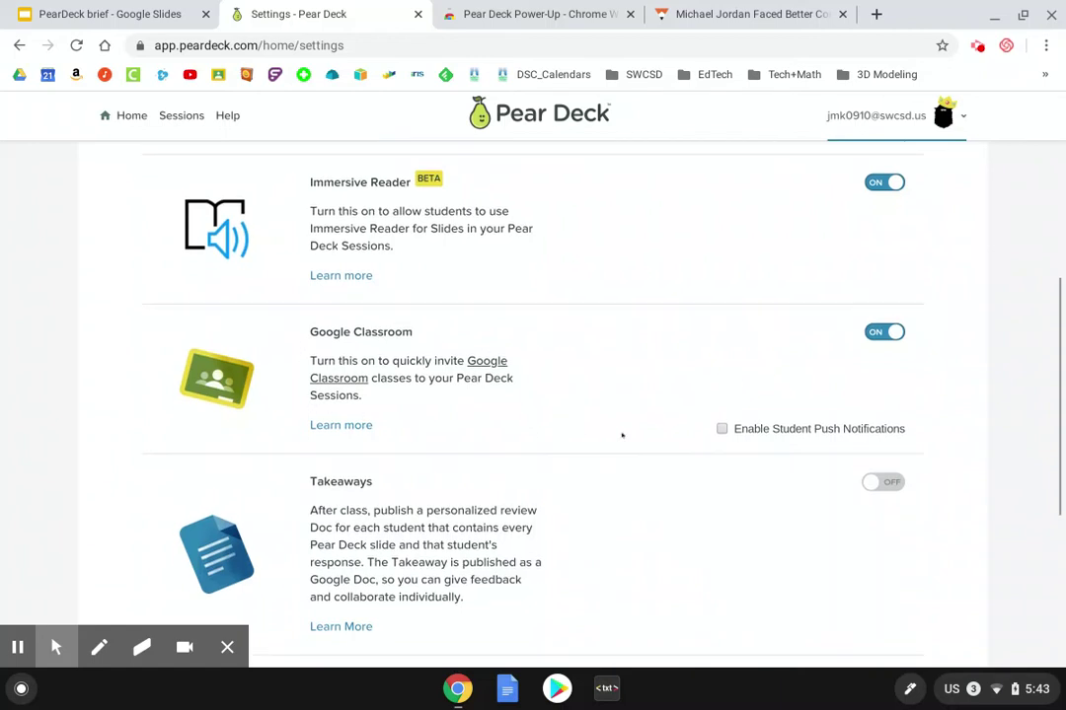
{"action": "scroll", "coordinate": [657, 424], "scroll_direction": "down", "scroll_amount": 5}
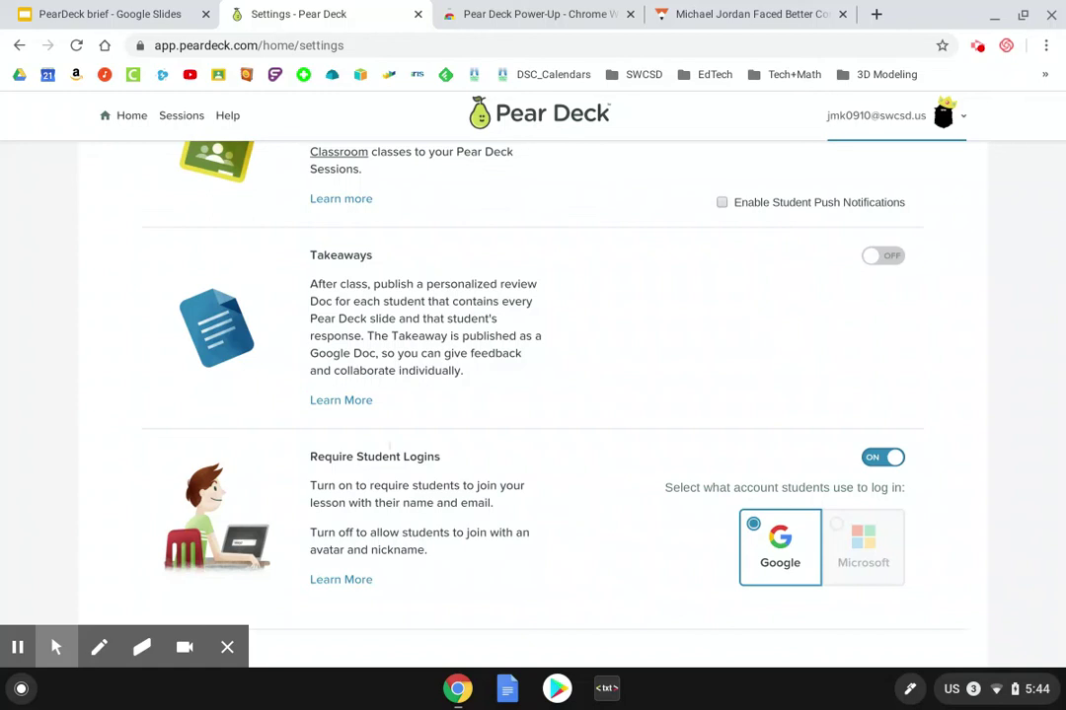
{"action": "scroll", "coordinate": [420, 427], "scroll_direction": "down", "scroll_amount": 1}
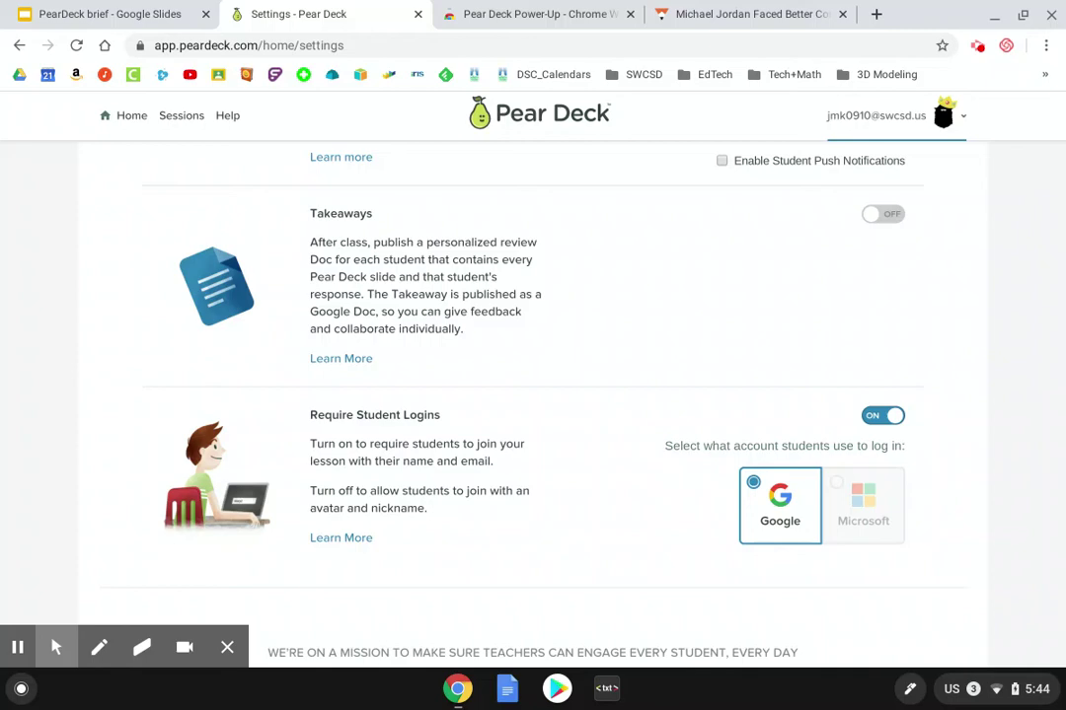
{"action": "scroll", "coordinate": [599, 480], "scroll_direction": "up", "scroll_amount": 6}
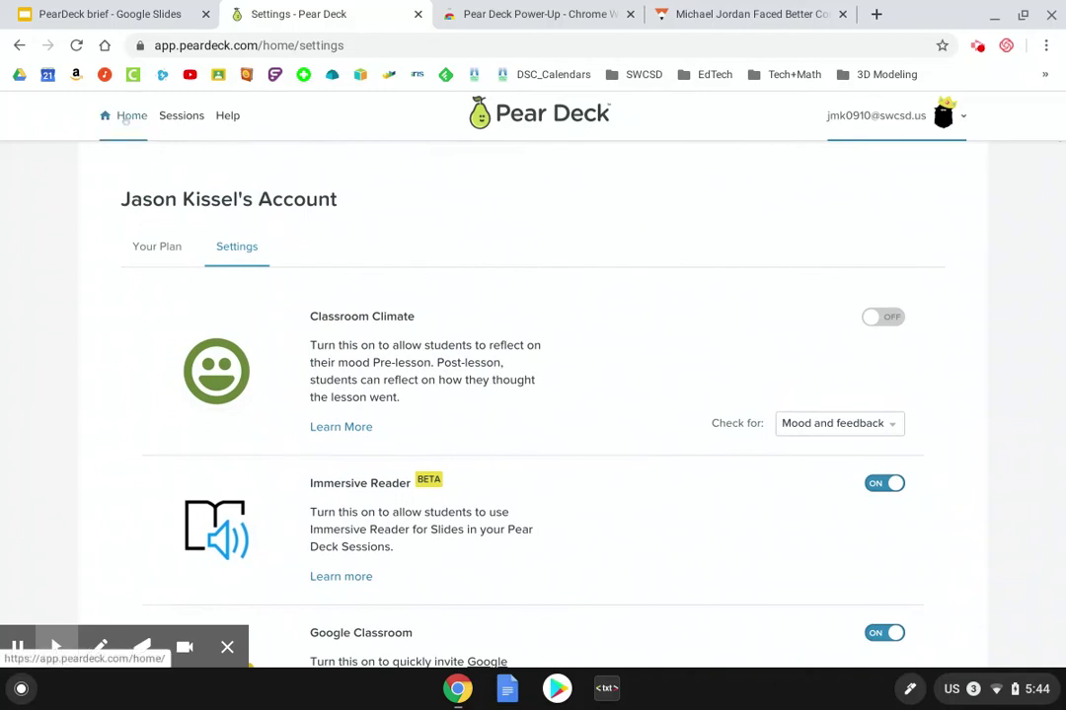
Open the sessions list and look through the archived sessions.
{"action": "left_click", "coordinate": [182, 116]}
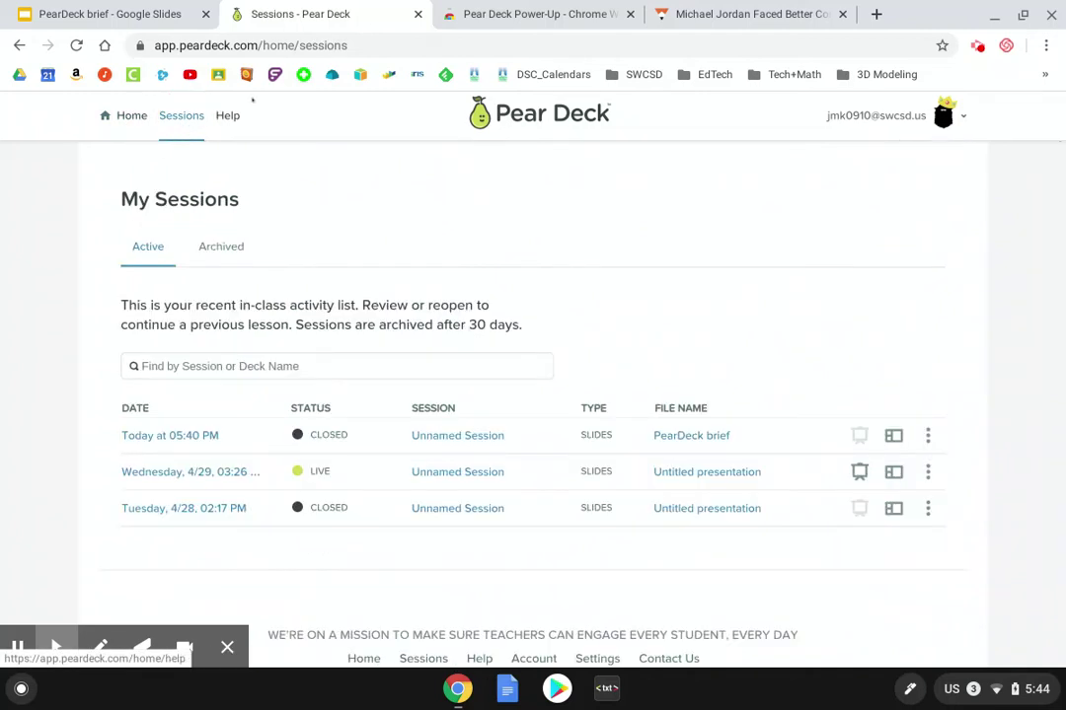
{"action": "left_click", "coordinate": [222, 249]}
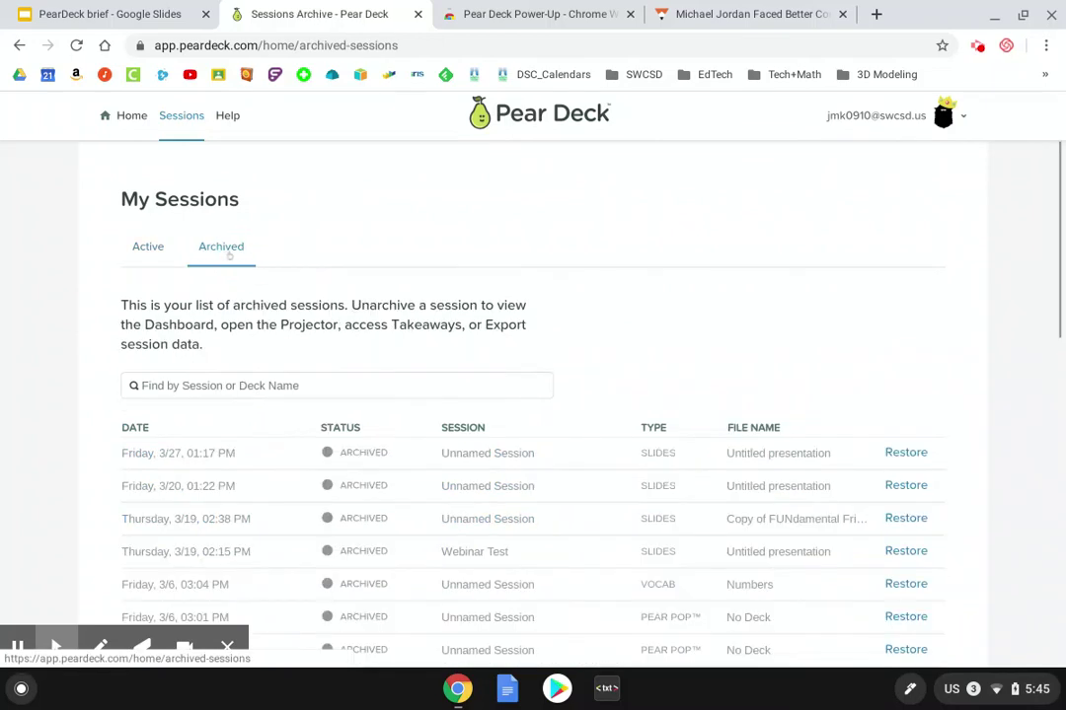
{"action": "scroll", "coordinate": [301, 425], "scroll_direction": "down", "scroll_amount": 6}
{"action": "scroll", "coordinate": [298, 422], "scroll_direction": "up", "scroll_amount": 3}
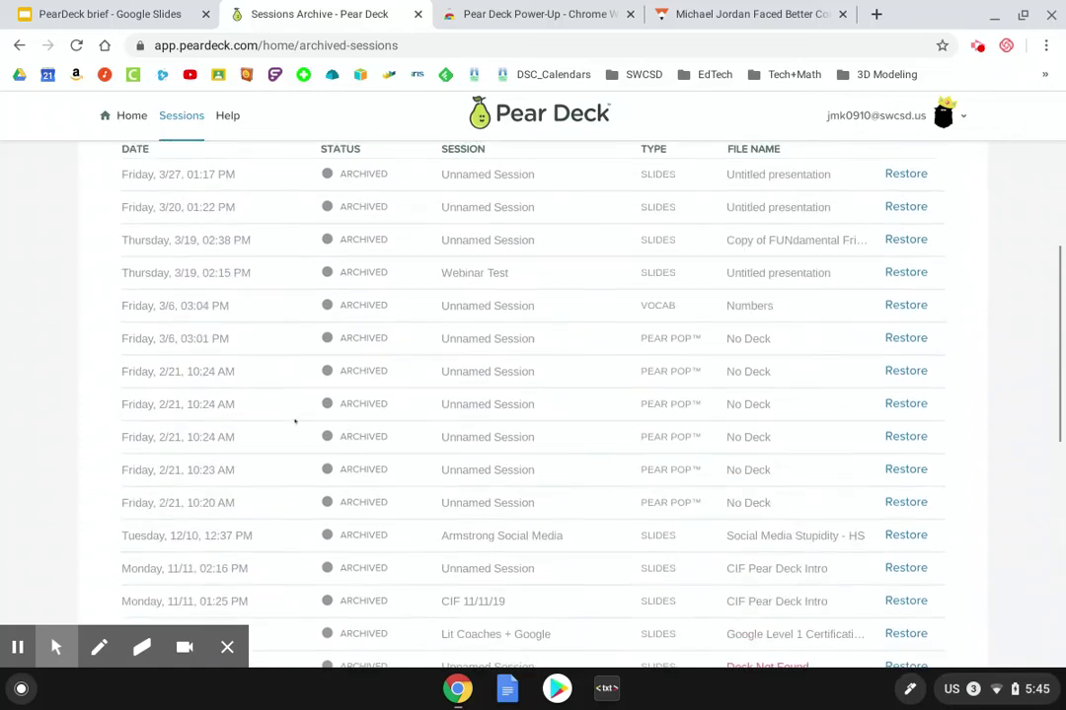
{"action": "scroll", "coordinate": [298, 422], "scroll_direction": "up", "scroll_amount": 3}
Return to the active sessions and open the teacher dashboard of the live session from Wednesday, 4/29.
{"action": "left_click", "coordinate": [148, 246]}
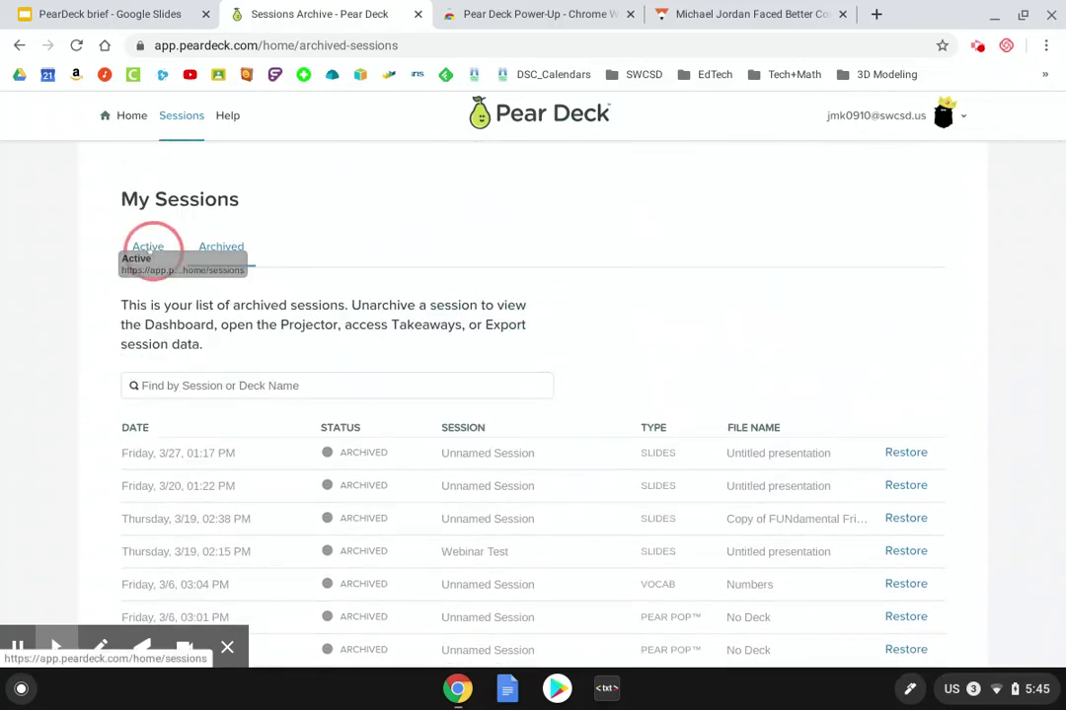
{"action": "scroll", "coordinate": [785, 481], "scroll_direction": "down", "scroll_amount": 2}
{"action": "scroll", "coordinate": [785, 493], "scroll_direction": "down", "scroll_amount": 3}
{"action": "scroll", "coordinate": [735, 505], "scroll_direction": "up", "scroll_amount": 3}
{"action": "scroll", "coordinate": [133, 214], "scroll_direction": "up", "scroll_amount": 2}
{"action": "left_click", "coordinate": [143, 245]}
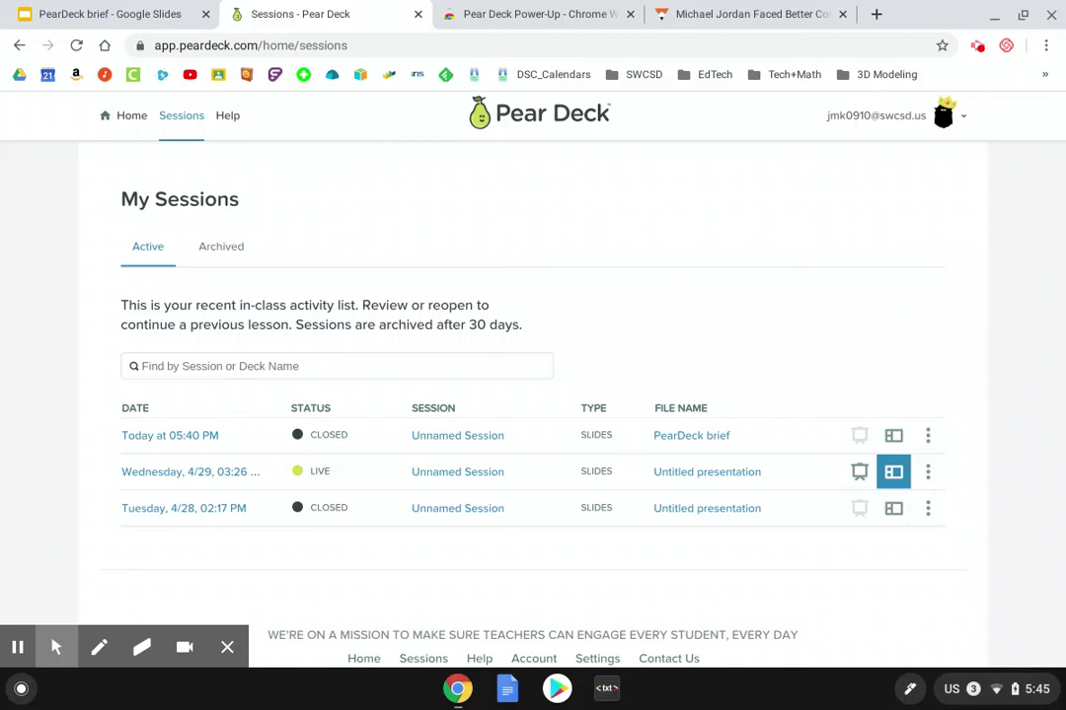
{"action": "left_click", "coordinate": [893, 474]}
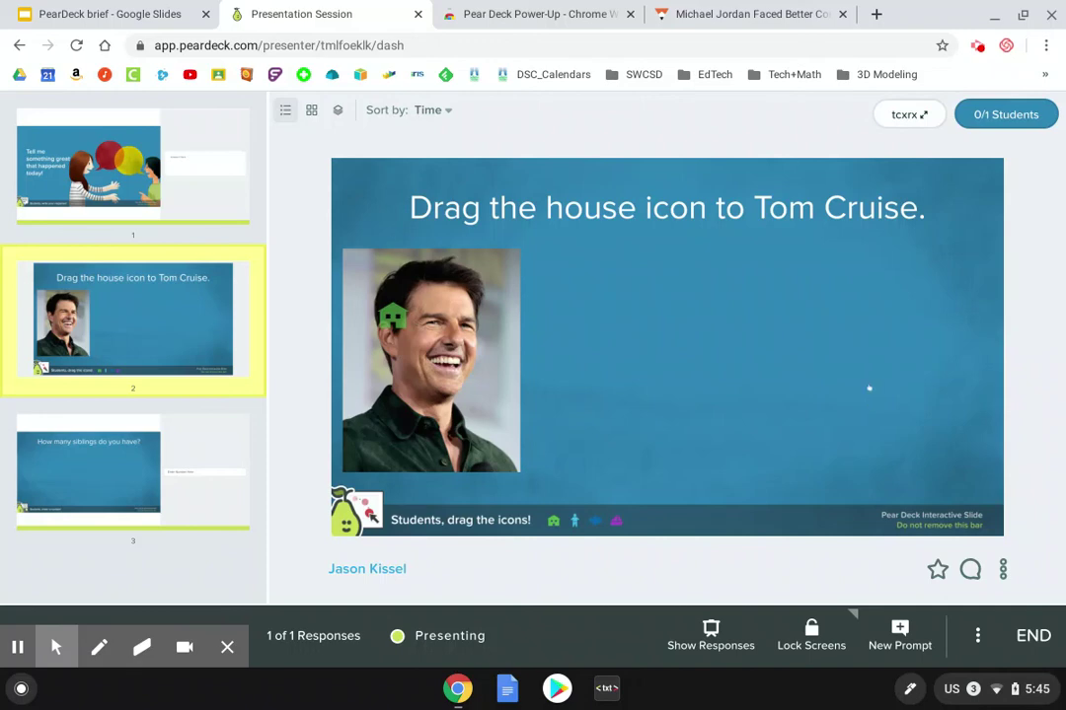
Look at the student responses on each slide of the session, dismissing the slide notes, and return to slide 1.
{"action": "left_click", "coordinate": [67, 156]}
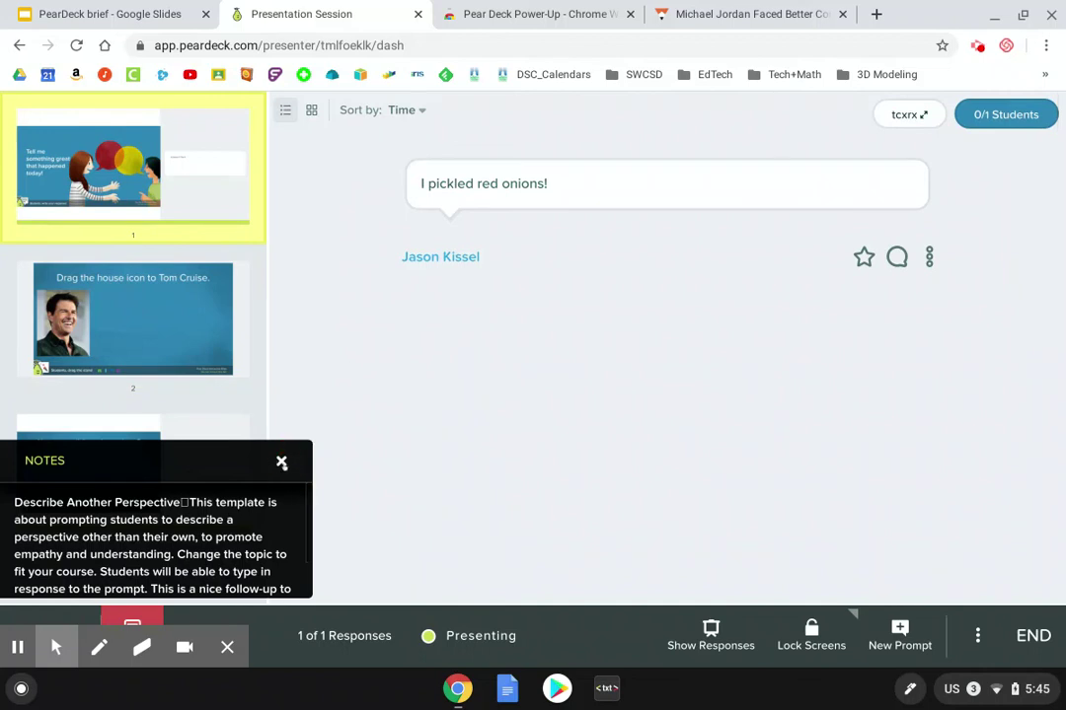
{"action": "left_click", "coordinate": [281, 462]}
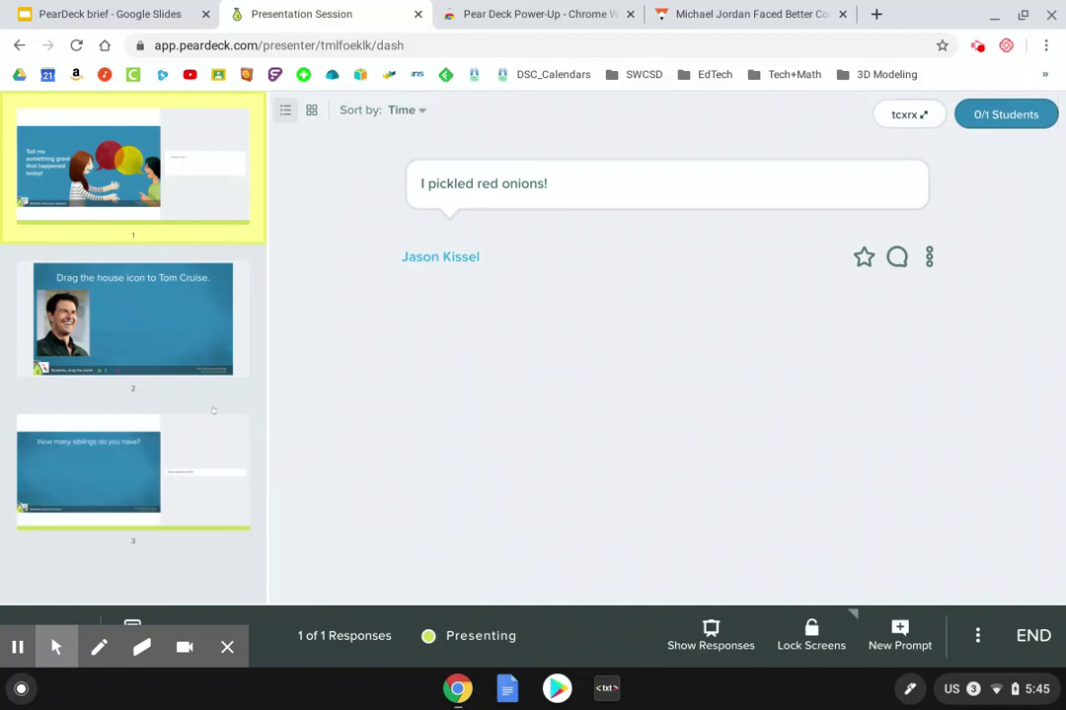
{"action": "left_click", "coordinate": [95, 275]}
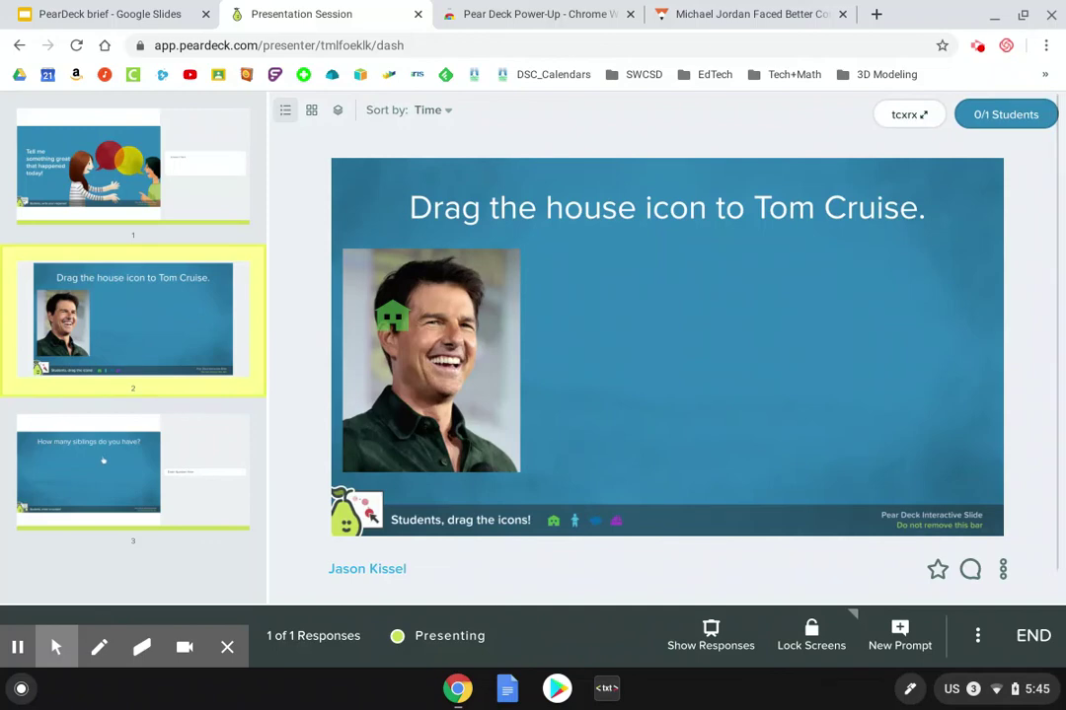
{"action": "left_click", "coordinate": [92, 412]}
{"action": "left_click", "coordinate": [79, 168]}
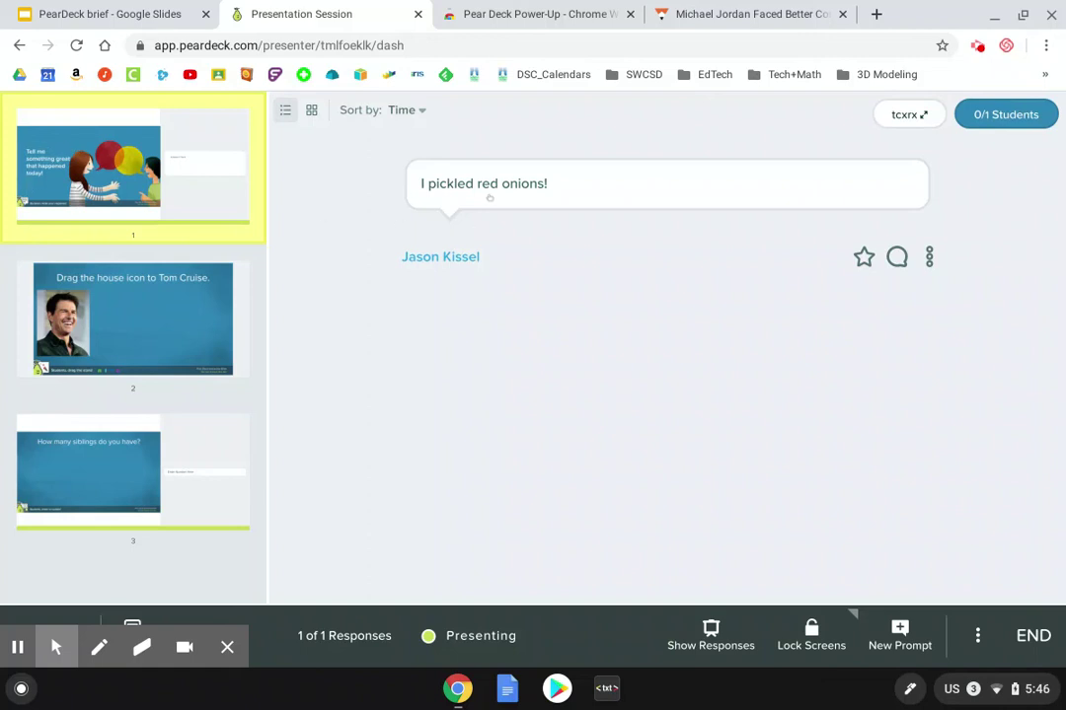
Star the "I pickled red onions!" response and send it the feedback "That's awesome! I love those on tacos!".
{"action": "left_click", "coordinate": [863, 258]}
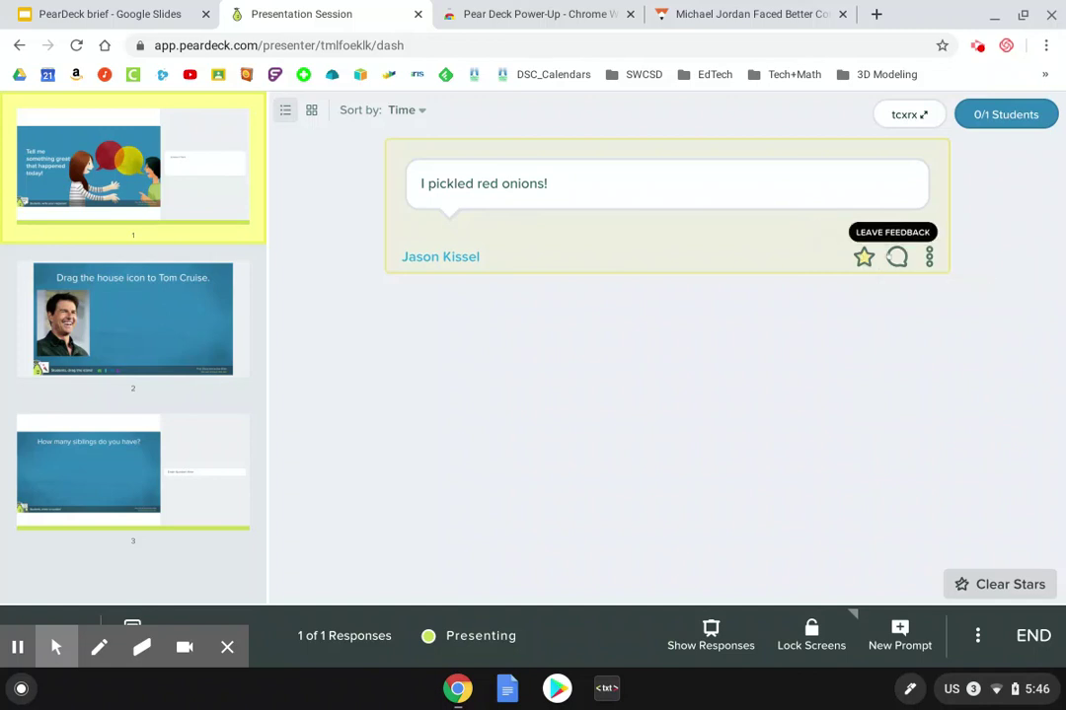
{"action": "left_click", "coordinate": [896, 257]}
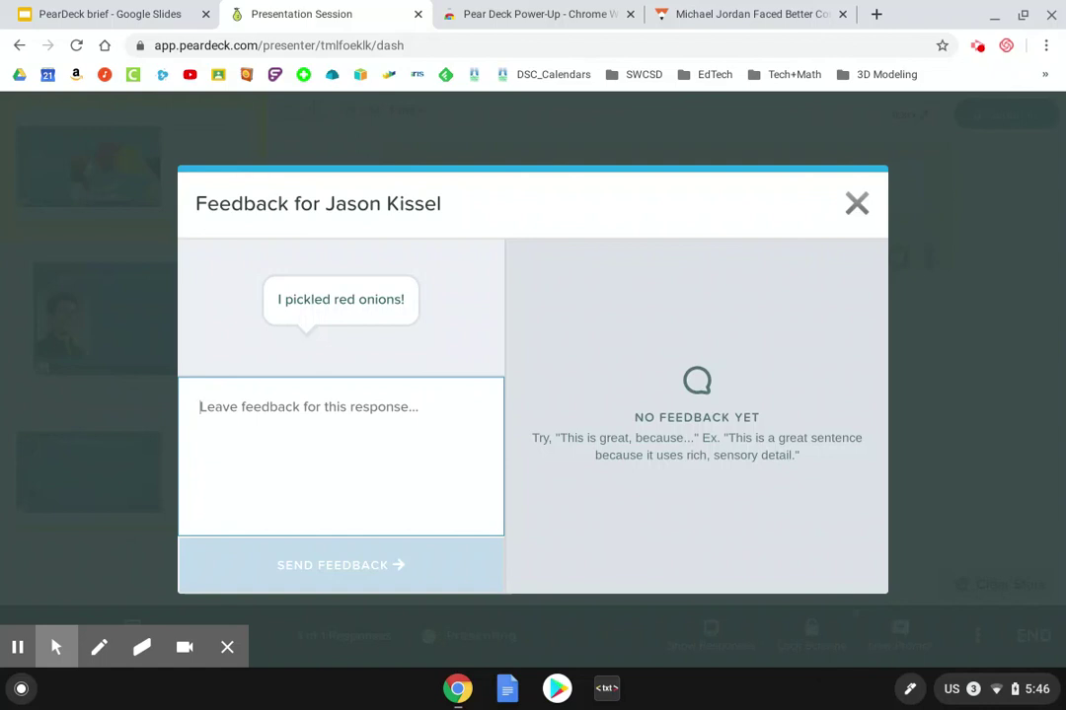
{"action": "type", "text": "That's w"}
{"action": "key", "text": "BackSpace"}
{"action": "type", "text": "awesome! I love"}
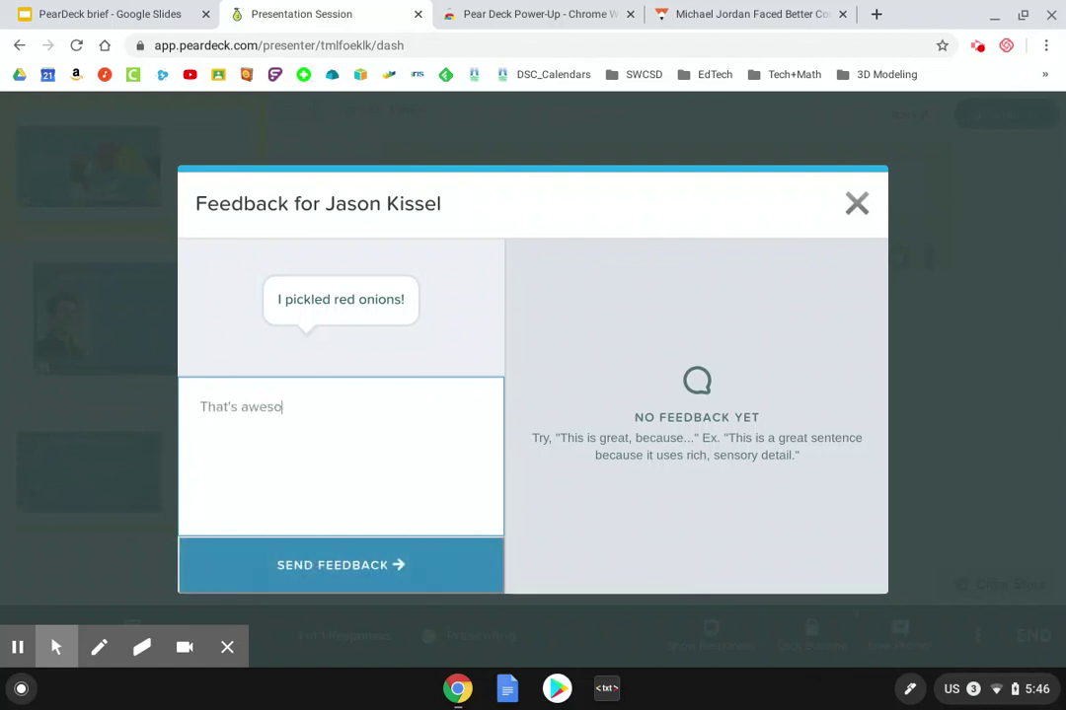
{"action": "type", "text": " those on tacos!"}
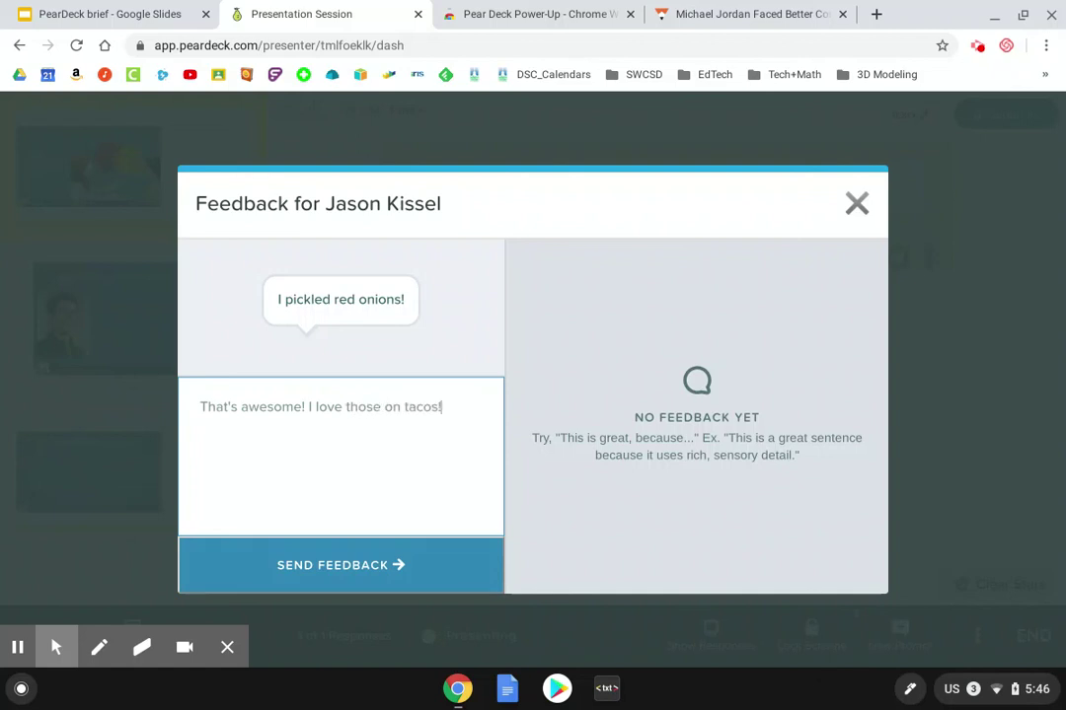
{"action": "left_click", "coordinate": [309, 565]}
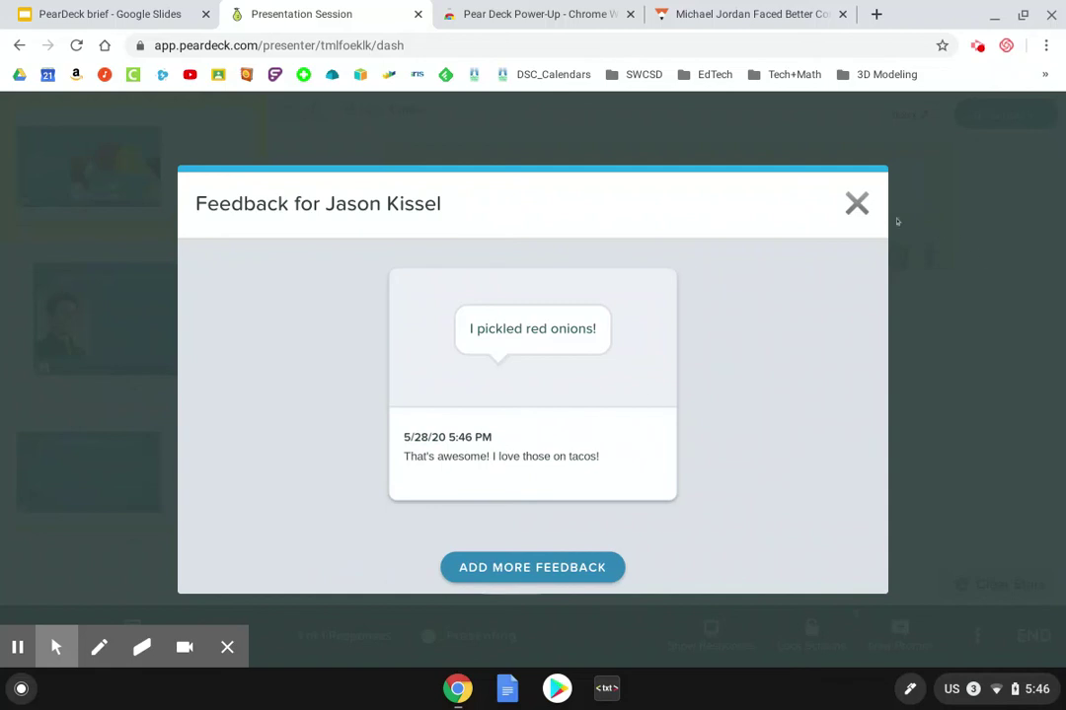
{"action": "left_click", "coordinate": [856, 203]}
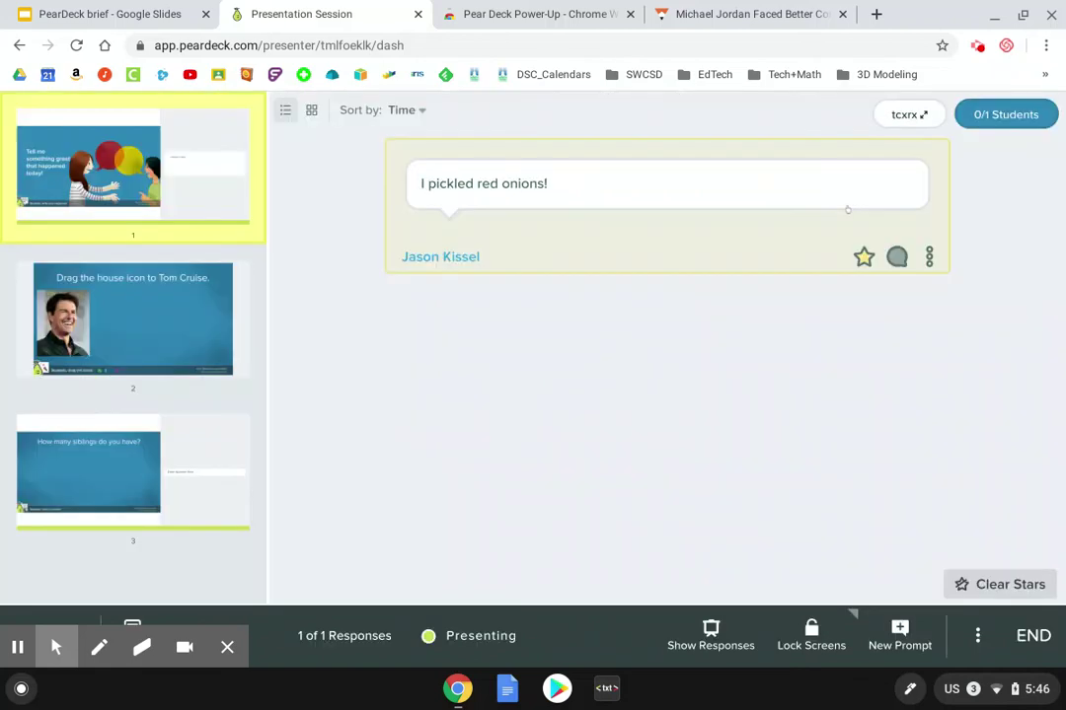
View slide 2's responses in the grid and overlay layouts, and open slide 3's responses about the number of siblings.
{"action": "left_click", "coordinate": [155, 347]}
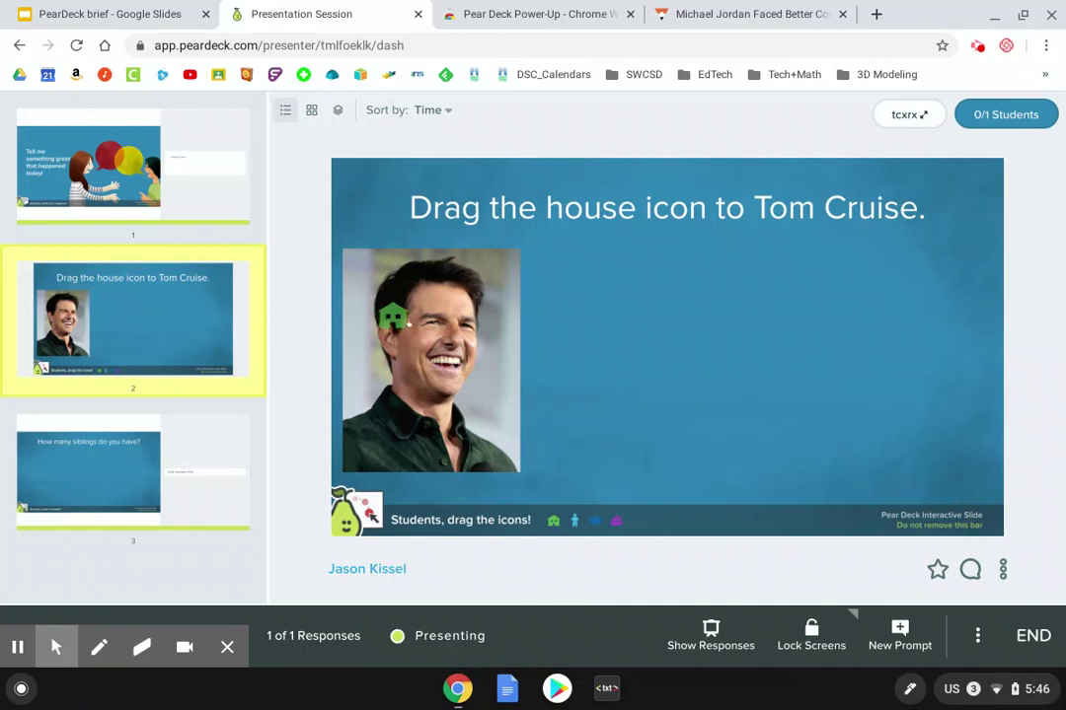
{"action": "scroll", "coordinate": [667, 345], "scroll_direction": "down", "scroll_amount": 1}
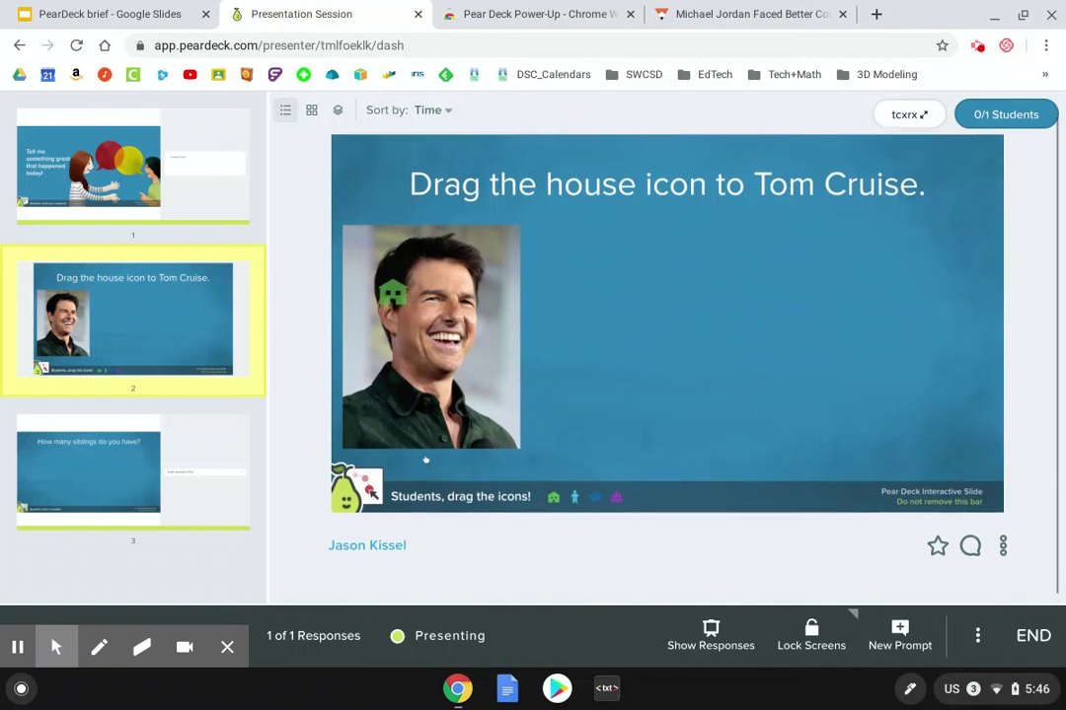
{"action": "scroll", "coordinate": [667, 346], "scroll_direction": "up", "scroll_amount": 1}
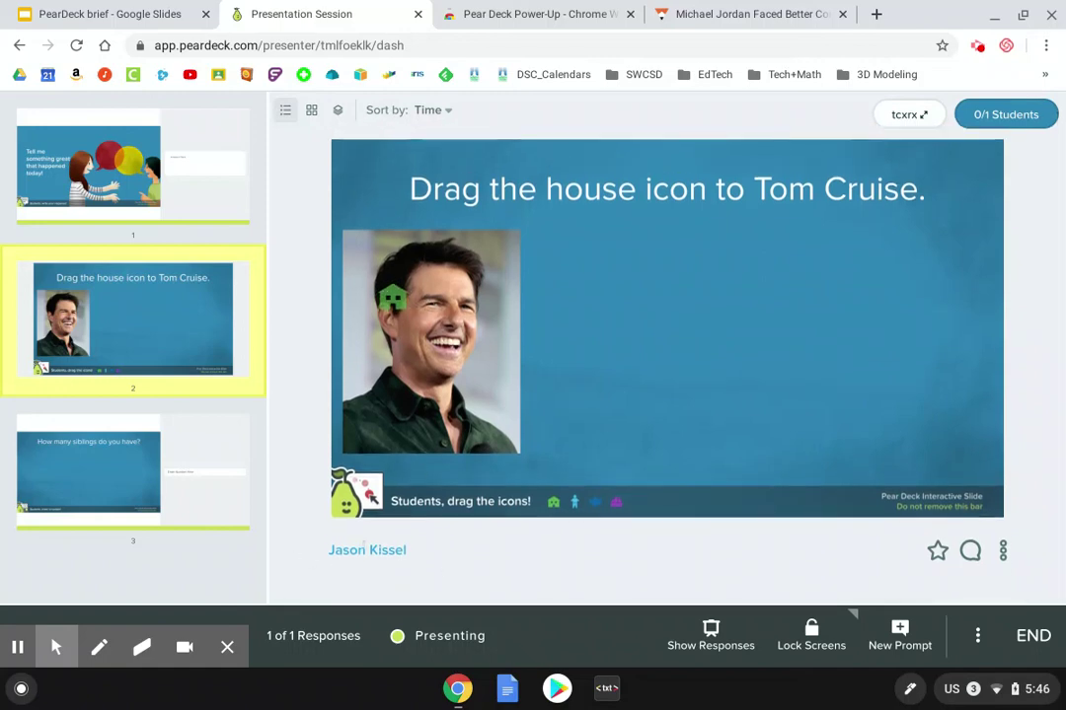
{"action": "left_click", "coordinate": [311, 110]}
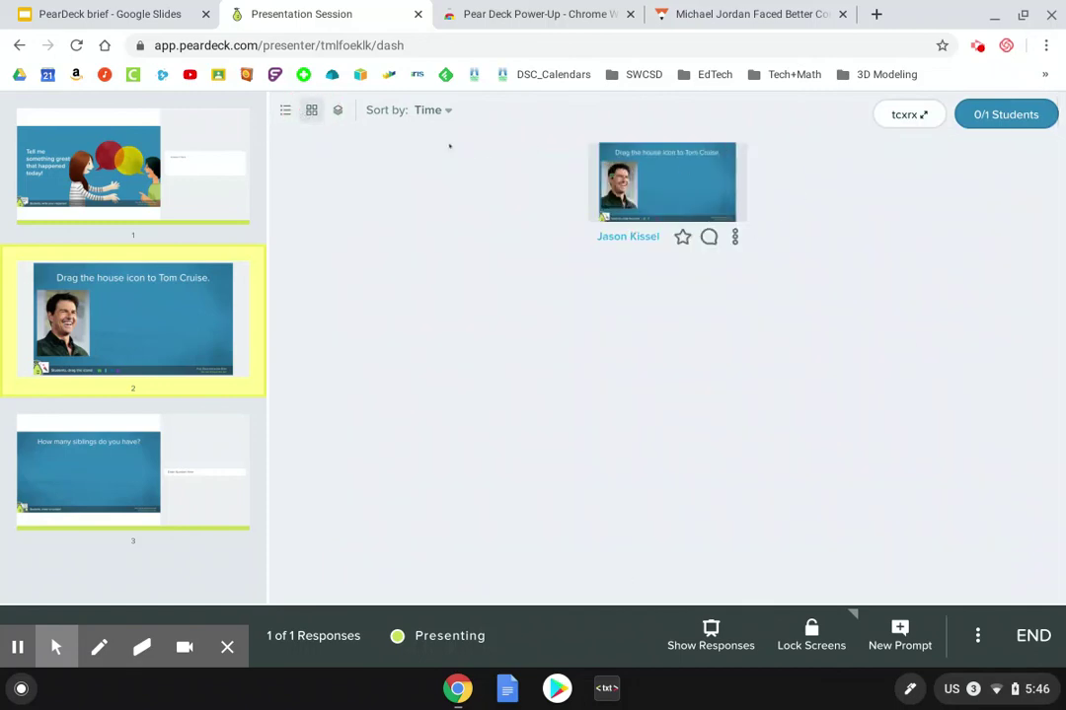
{"action": "left_click", "coordinate": [337, 109]}
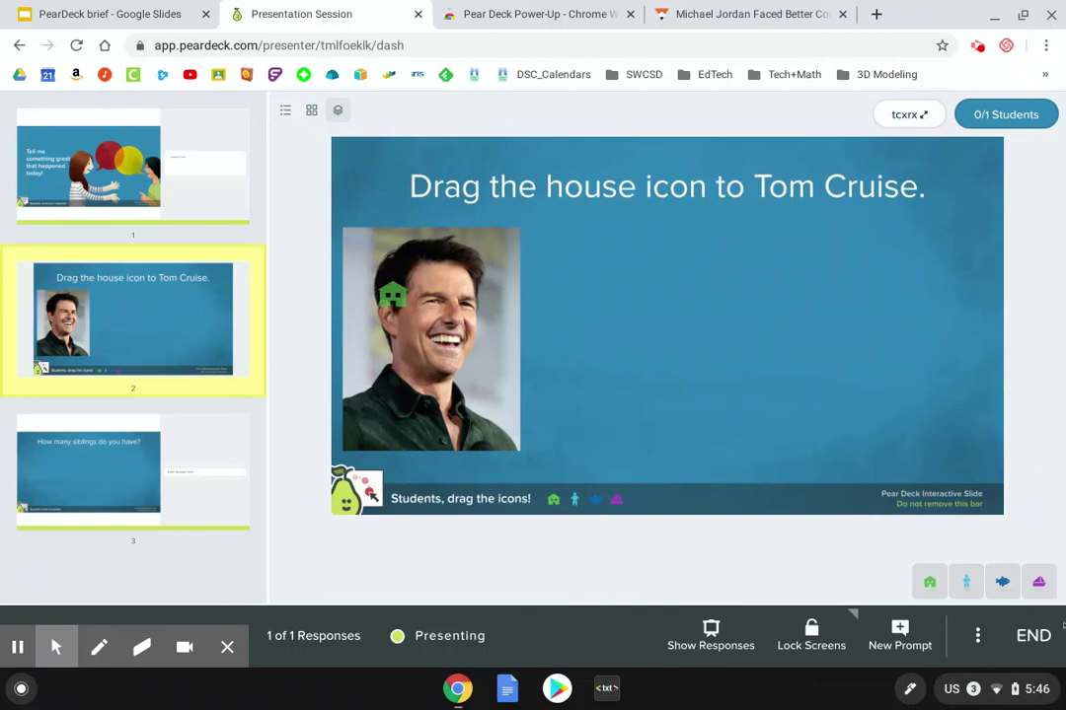
{"action": "left_click", "coordinate": [155, 486]}
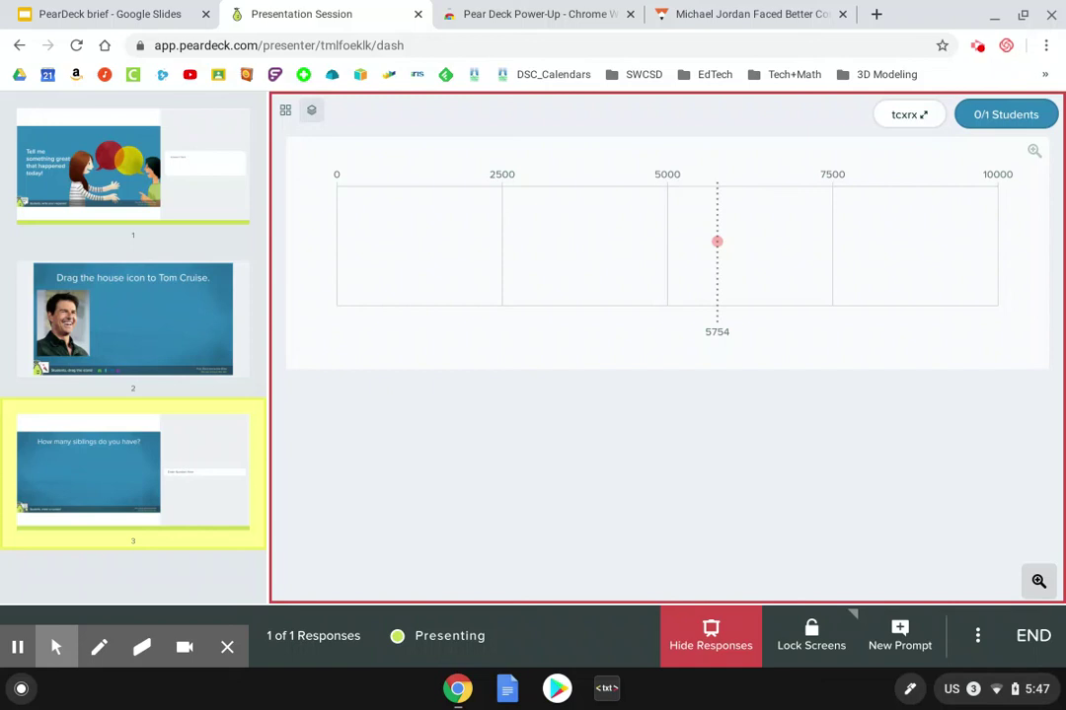
Return to slide 1's responses and view them in the grid layout, switching back to the list layout.
{"action": "left_click", "coordinate": [79, 163]}
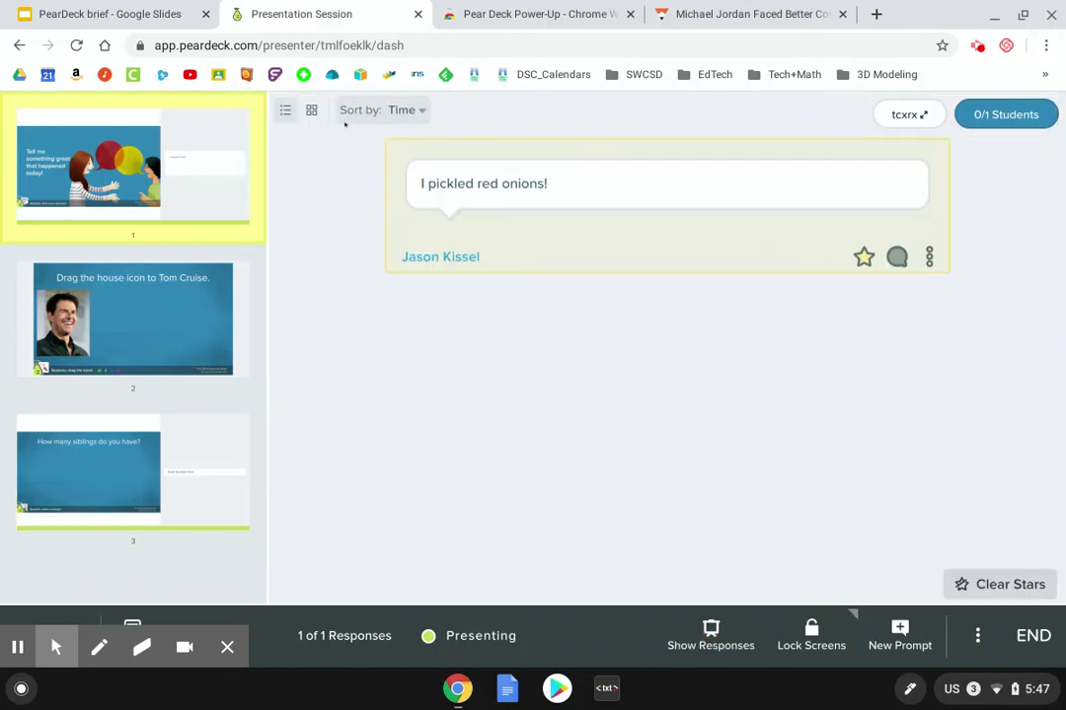
{"action": "left_click", "coordinate": [311, 109]}
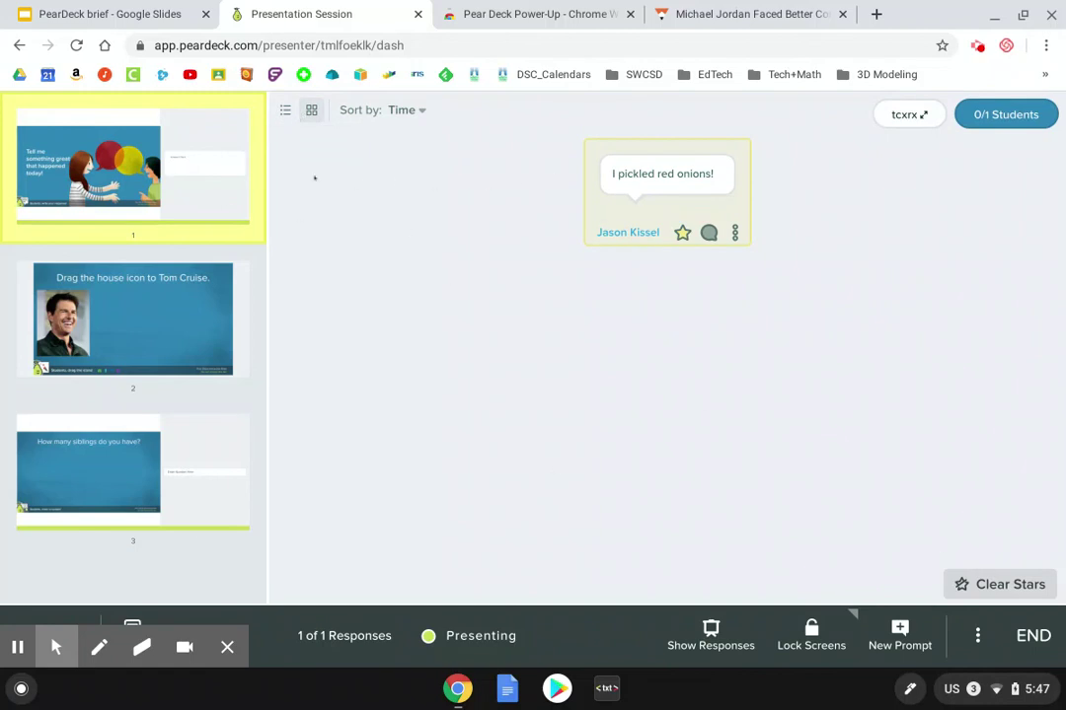
{"action": "left_click", "coordinate": [285, 110]}
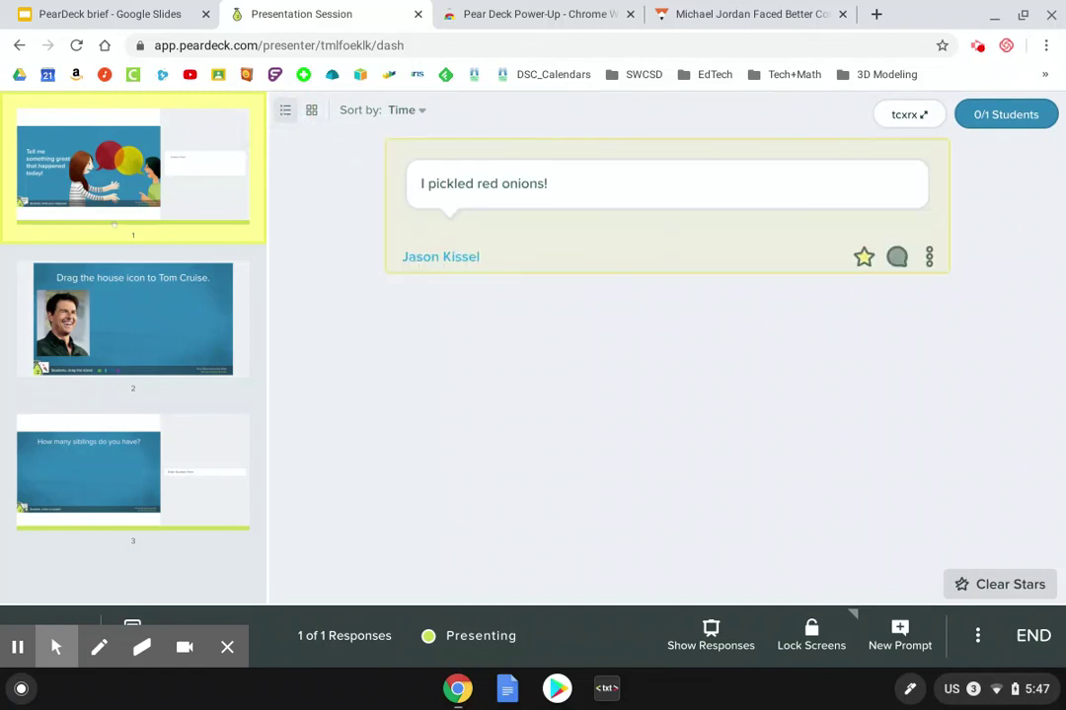
Open the responses to slide 2, the house icon question, and view them in the list layout.
{"action": "left_click", "coordinate": [101, 281]}
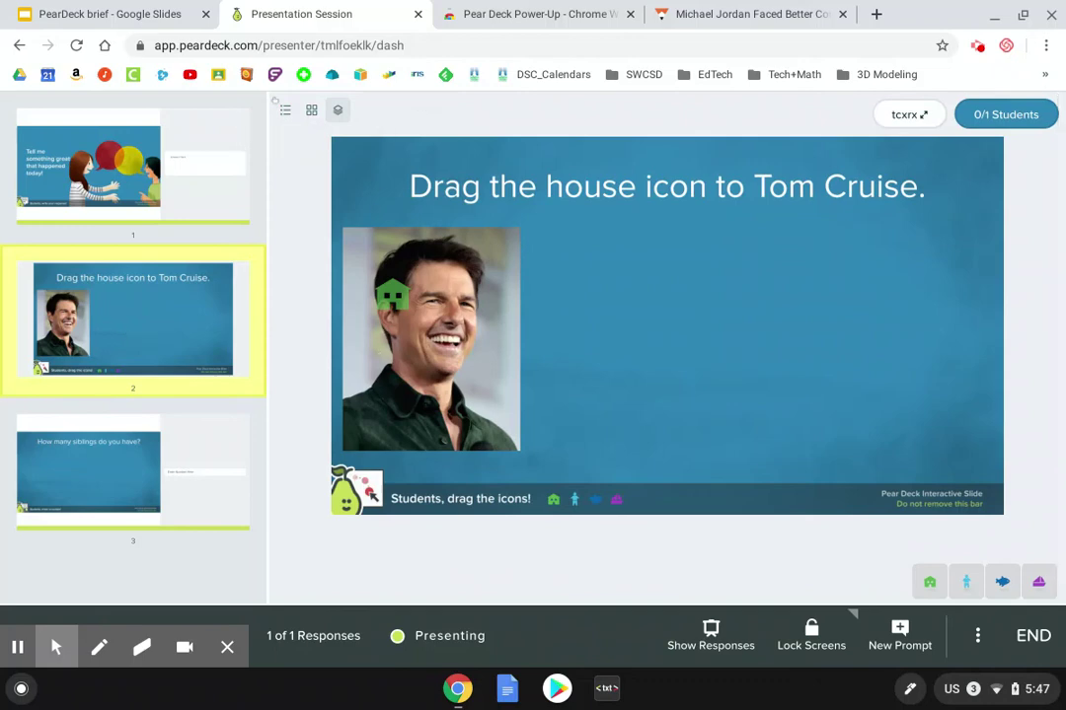
{"action": "left_click", "coordinate": [285, 109]}
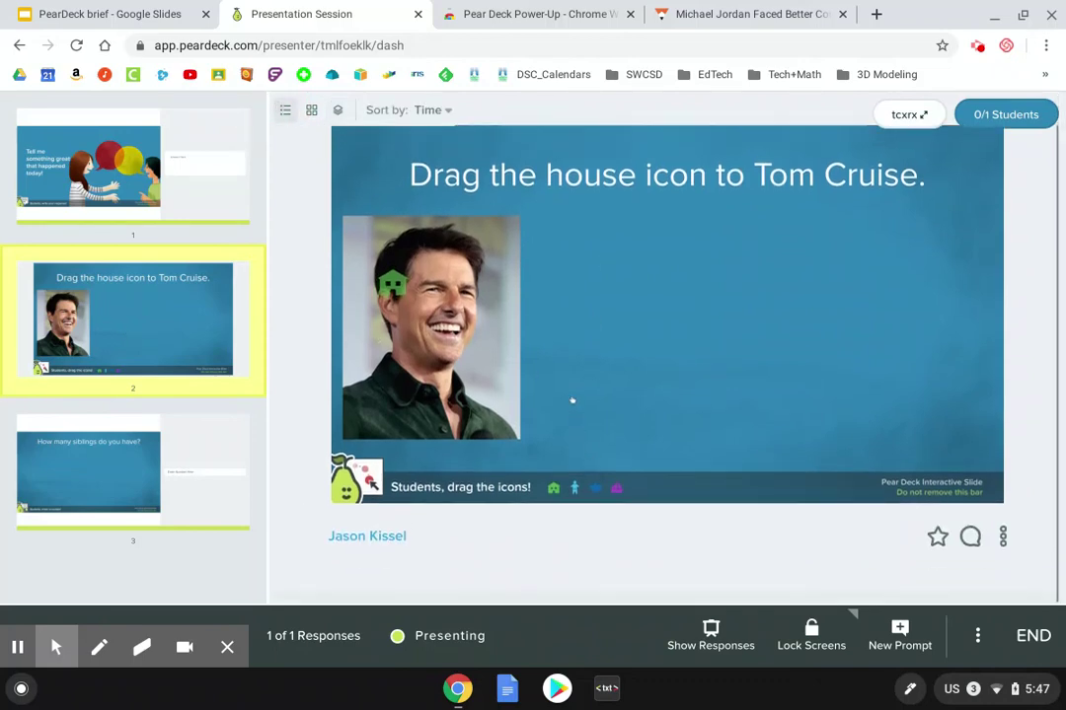
{"action": "scroll", "coordinate": [534, 262], "scroll_direction": "up", "scroll_amount": 1}
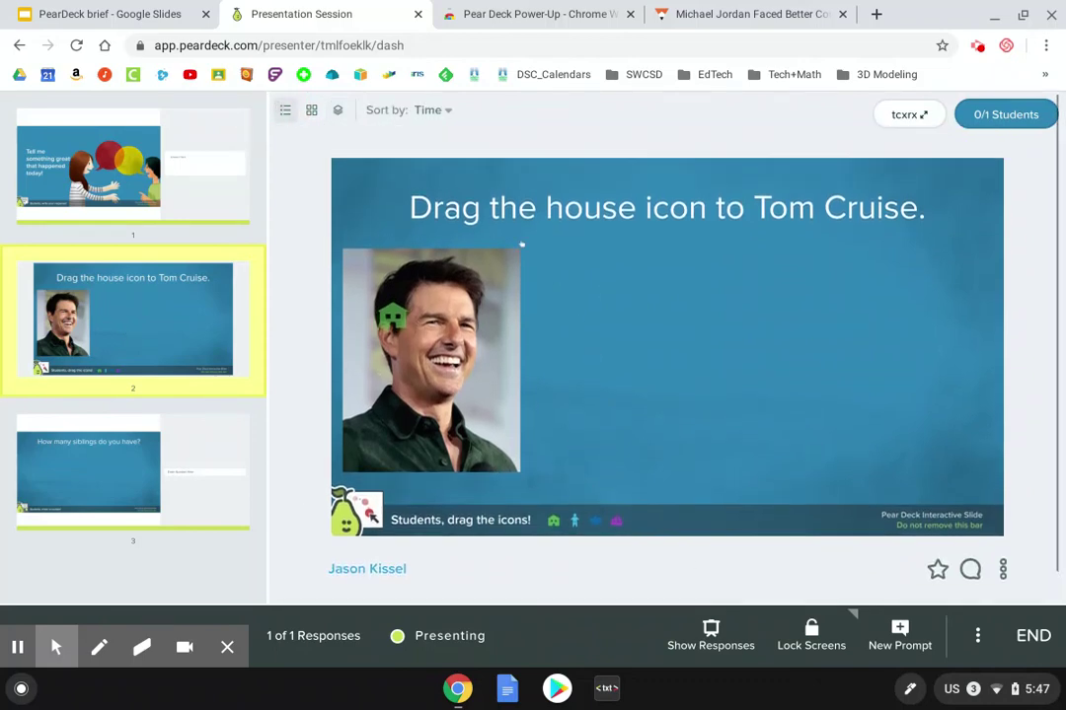